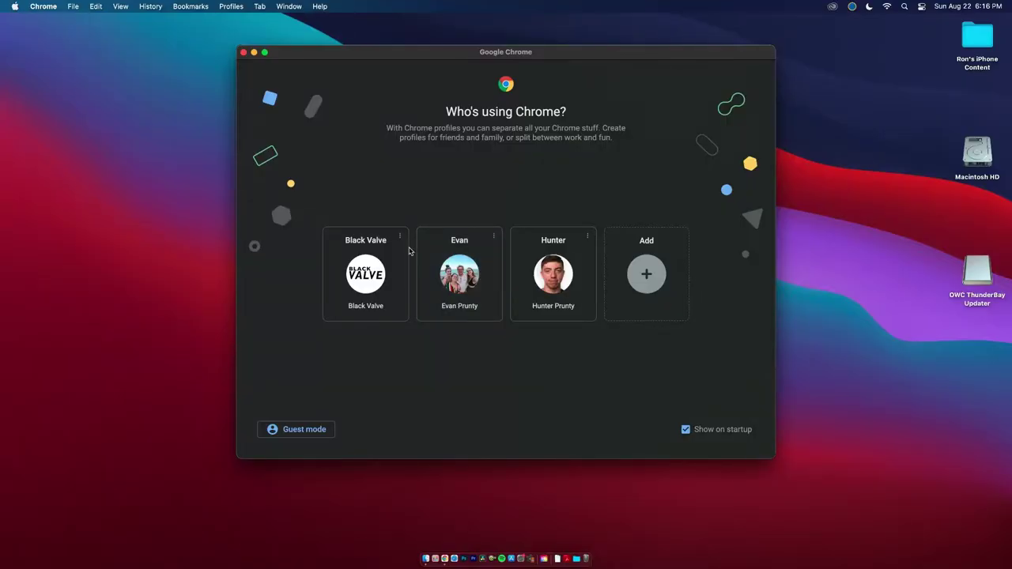
# Open the browser with the Black Valve profile and search the web for "desktop video blackmagic"
pyautogui.click(387, 271)
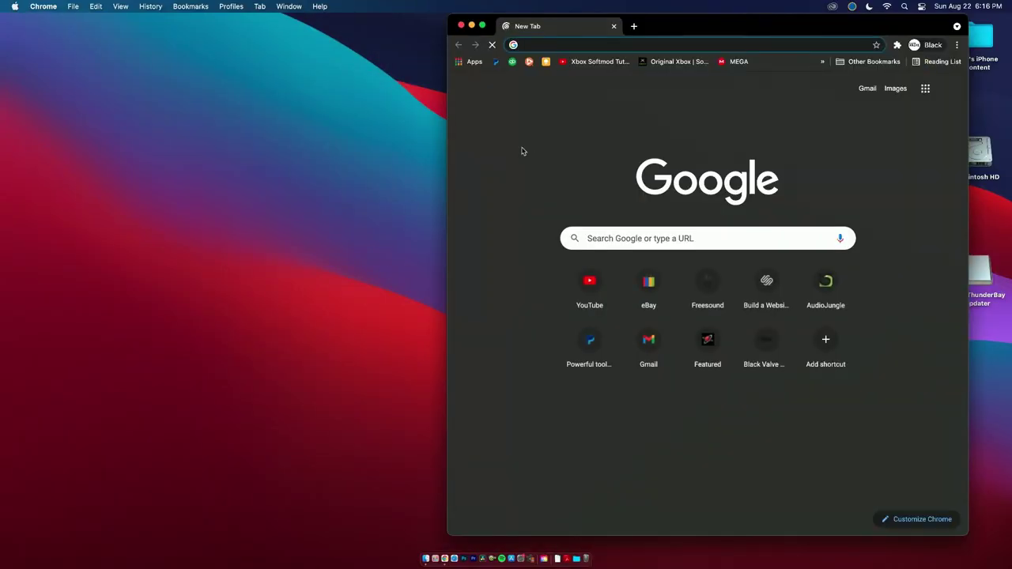
pyautogui.write('desktop vid')
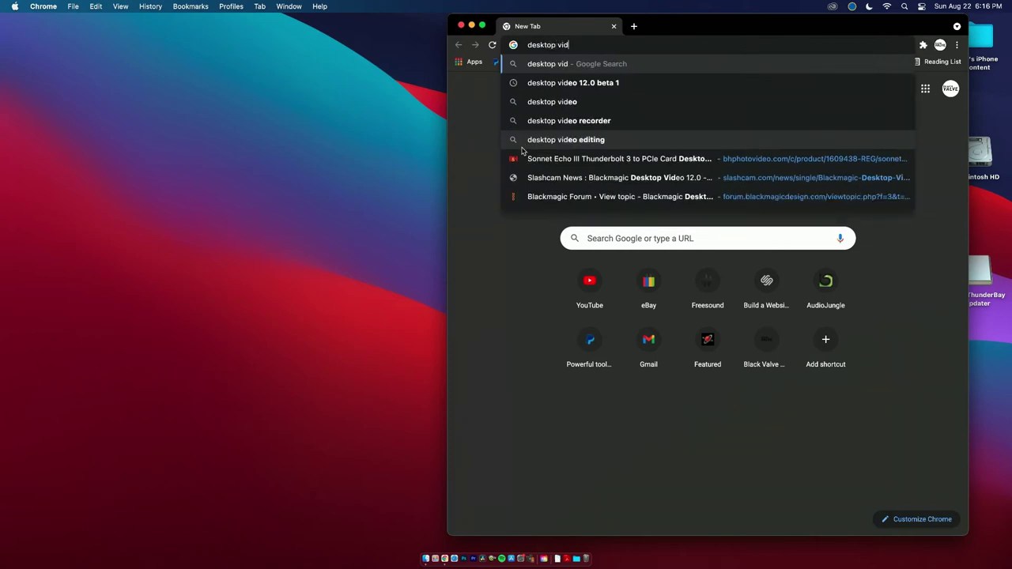
pyautogui.write('eo black')
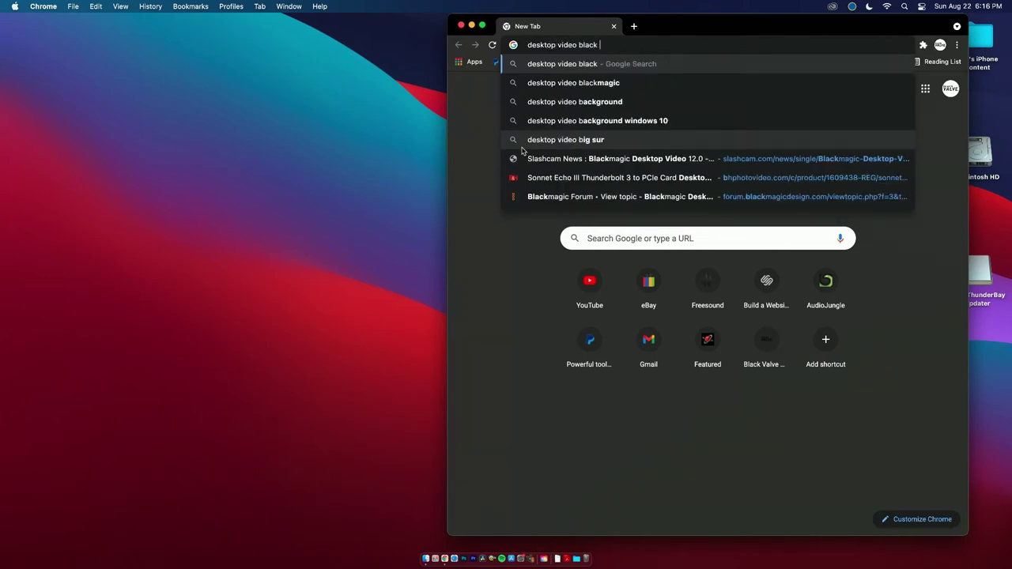
pyautogui.press('Down')
pyautogui.press('Down')
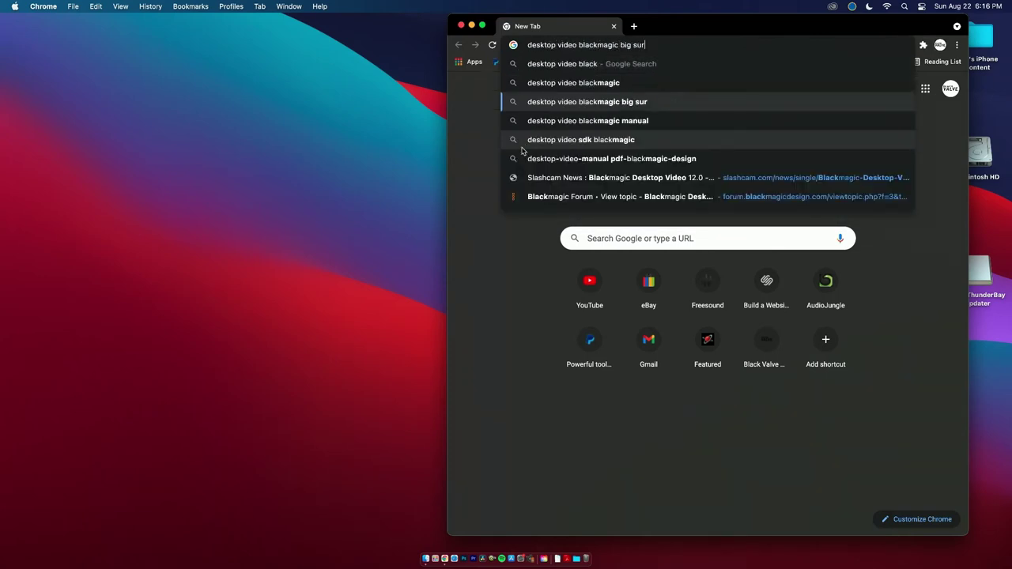
pyautogui.press('Up')
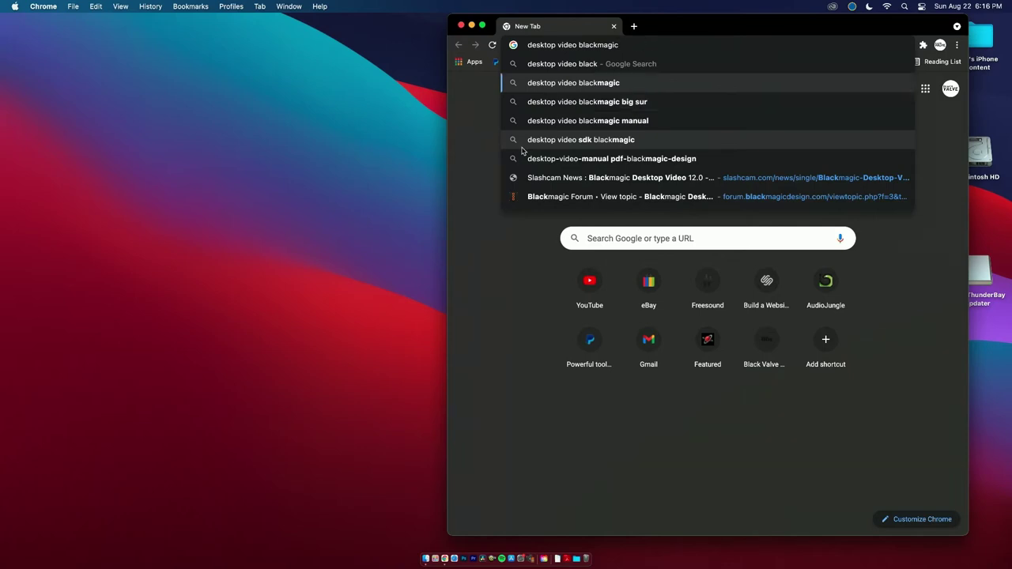
pyautogui.press('Return')
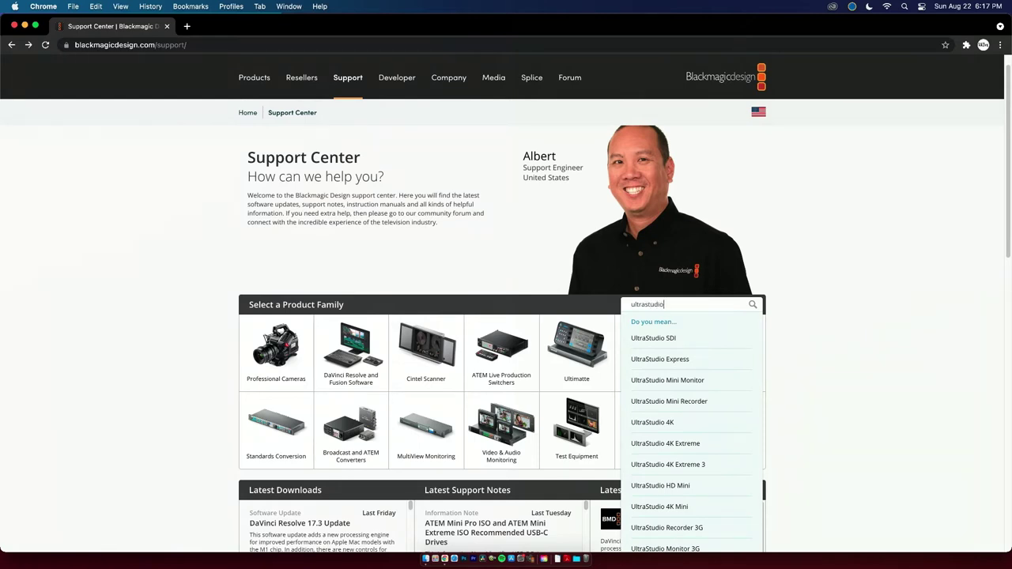
# Search the Blackmagic Design support center for "ultrastudio 4k" and go to the downloads for UltraStudio 4K Mini
pyautogui.write('studio 4k')
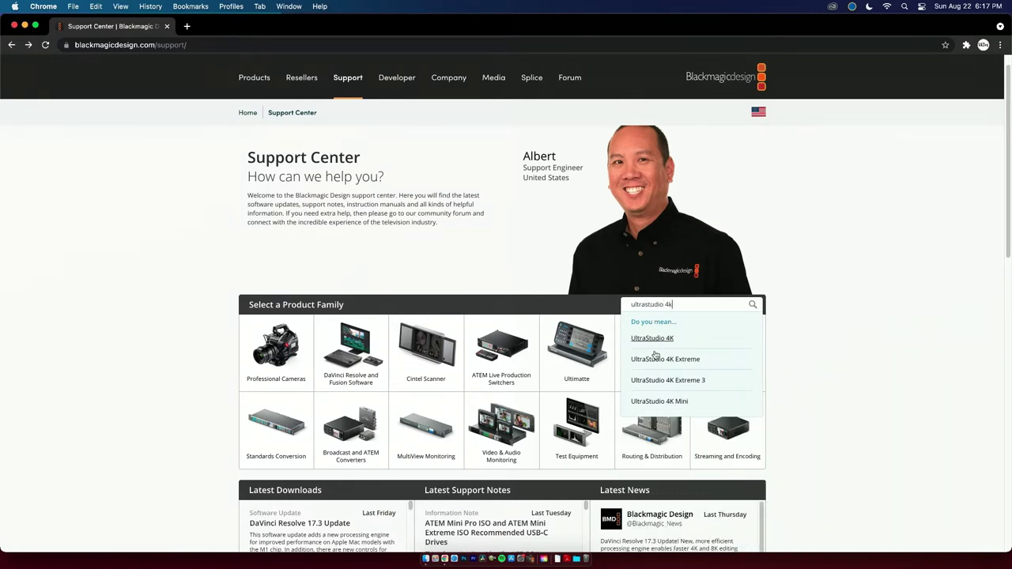
pyautogui.click(675, 402)
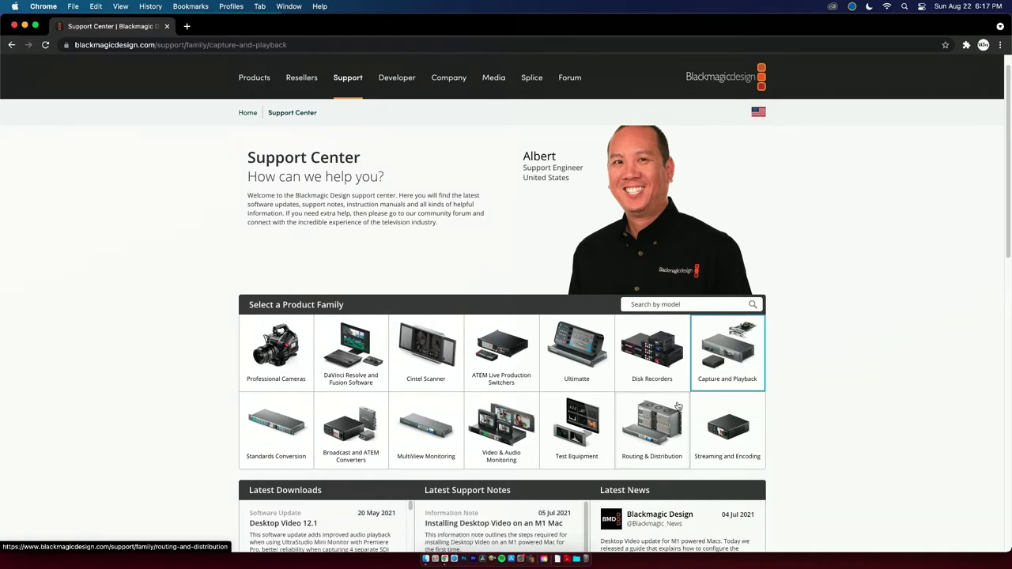
pyautogui.scroll(-5, 593, 355)
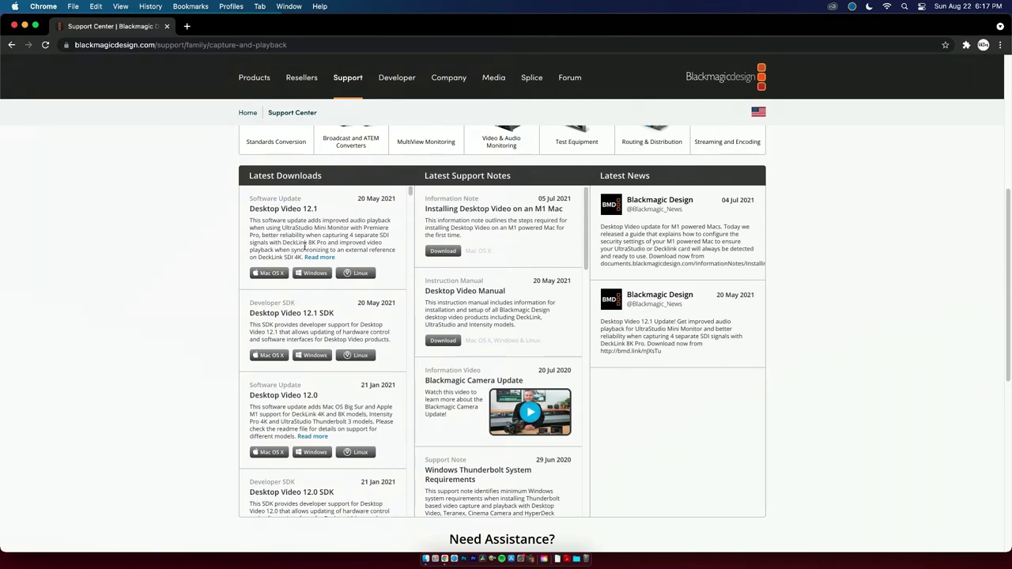
# Look through the Desktop Video releases under Latest Downloads and the Latest Support Notes for capture and playback products
pyautogui.scroll(-1, 304, 246)
pyautogui.scroll(1, 304, 246)
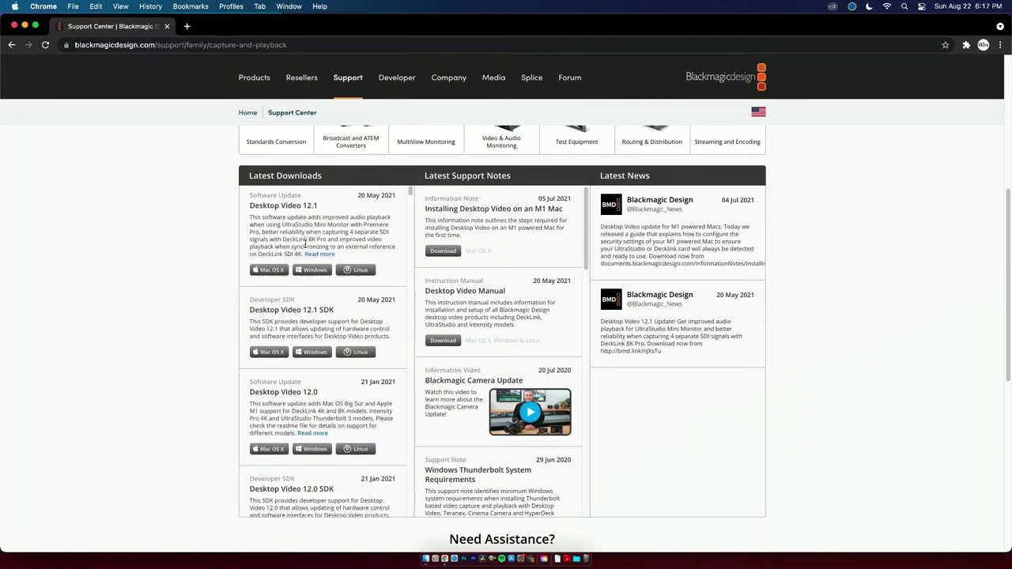
pyautogui.scroll(-5, 461, 276)
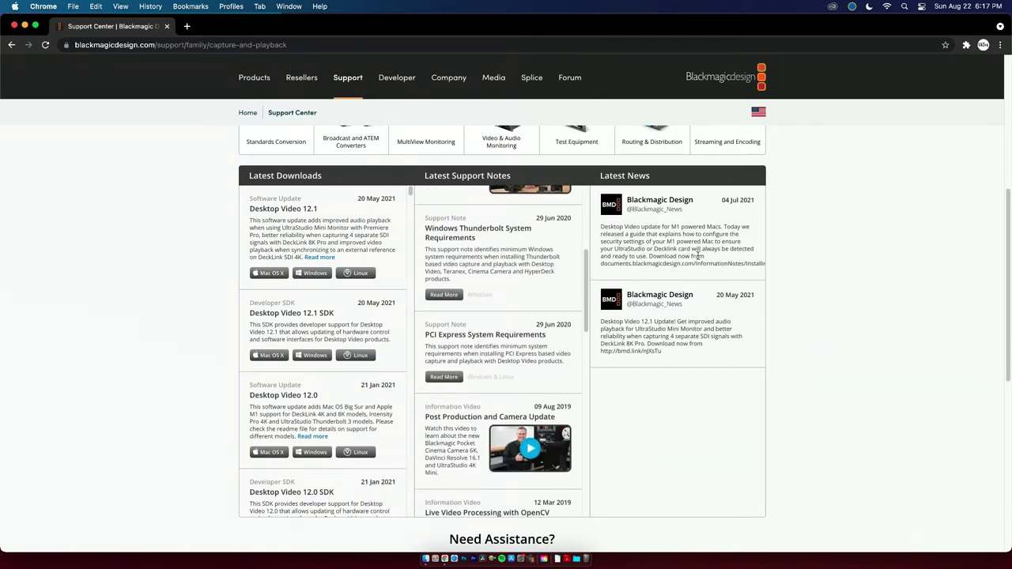
pyautogui.scroll(-5, 869, 271)
pyautogui.scroll(10, 861, 269)
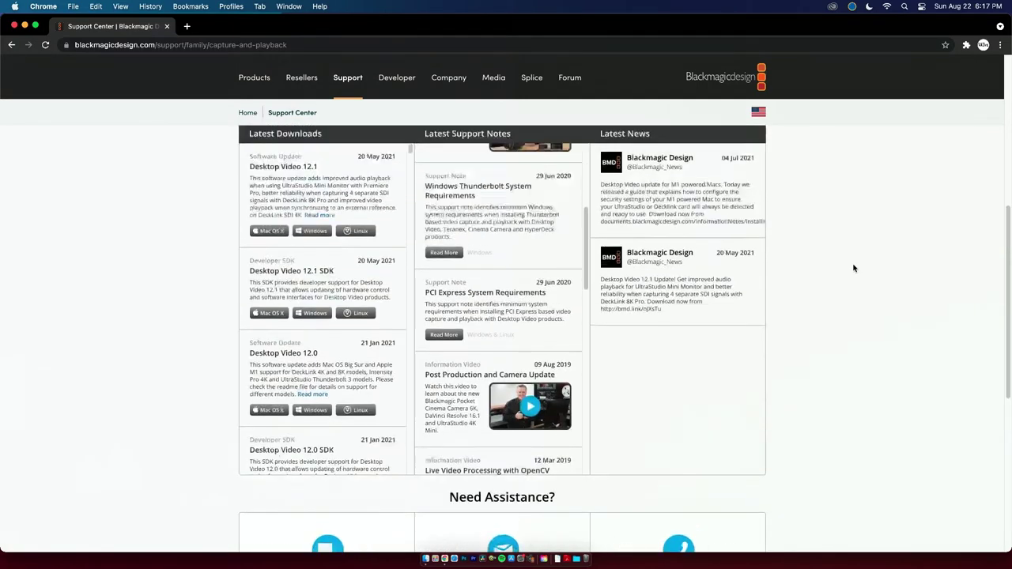
pyautogui.scroll(-5, 776, 261)
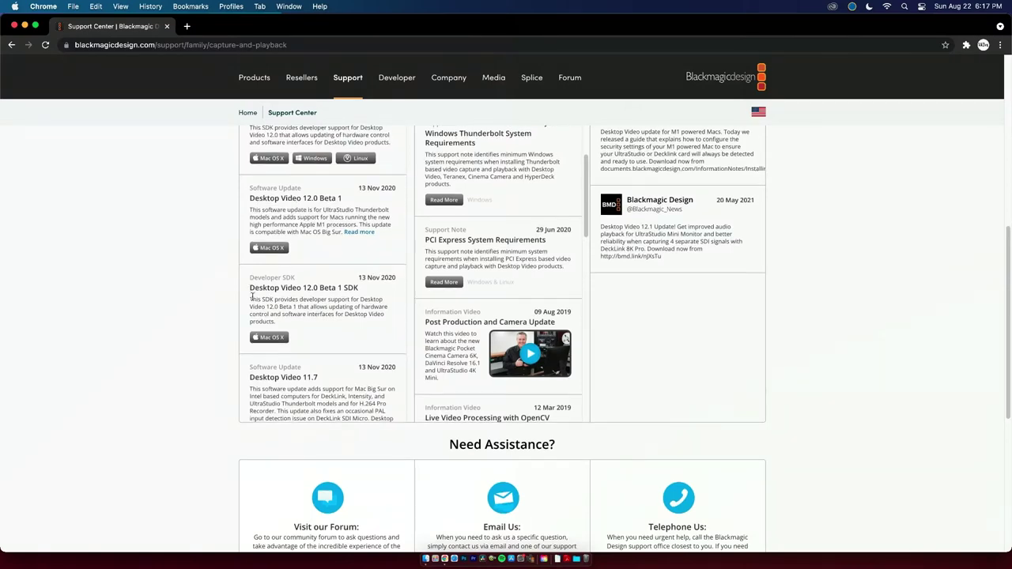
pyautogui.scroll(5, 210, 298)
pyautogui.scroll(-3, 289, 343)
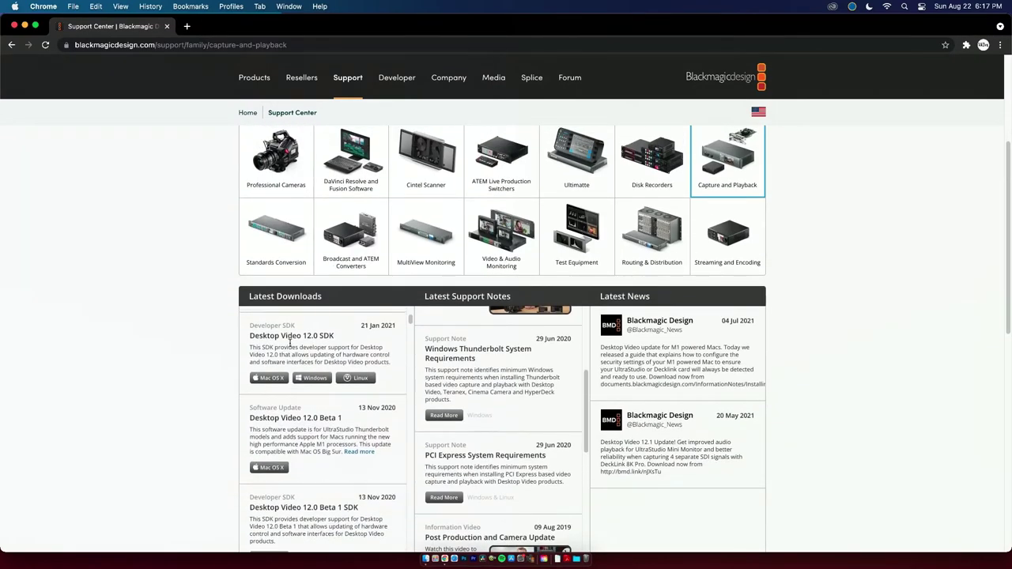
pyautogui.scroll(5, 289, 343)
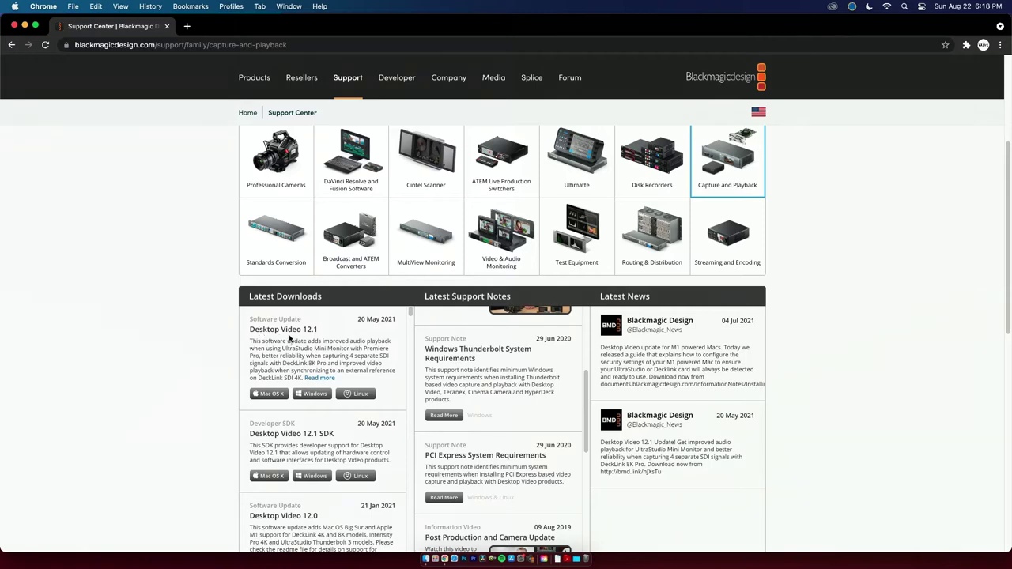
# Download Desktop Video 12.1 for Mac OS X without registering, saving the zip archive to the Downloads folder
pyautogui.click(267, 393)
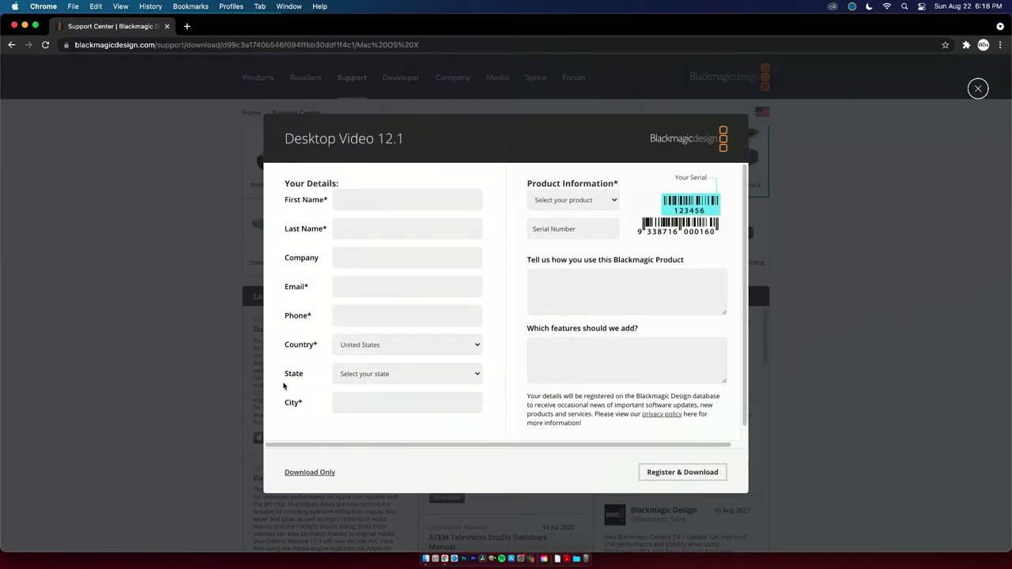
pyautogui.click(312, 472)
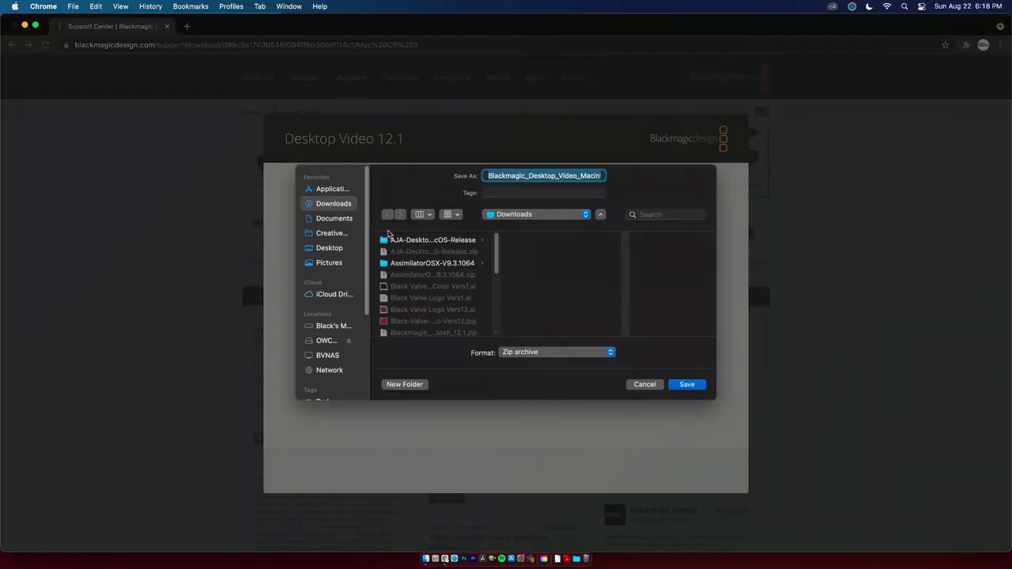
pyautogui.click(687, 385)
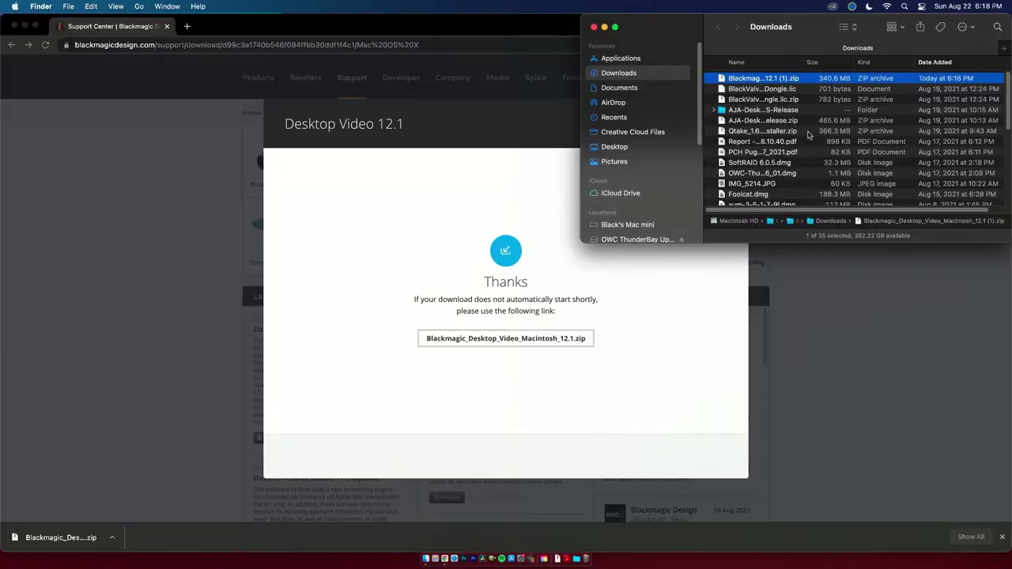
# Install Desktop Video 12.1 on Macintosh HD from the downloaded archive, agreeing to the license and entering the account password
pyautogui.doubleClick(807, 80)
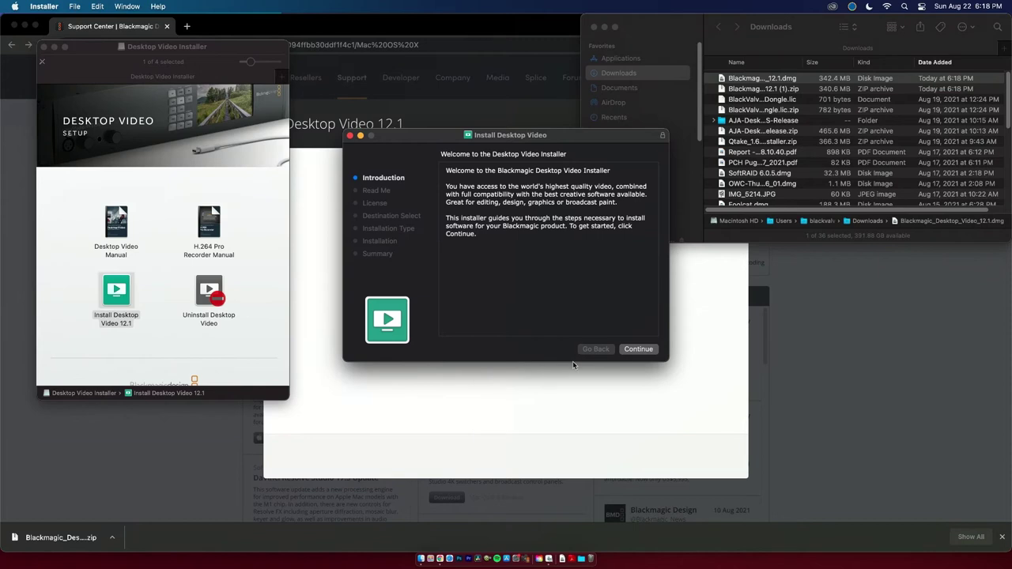
pyautogui.click(638, 349)
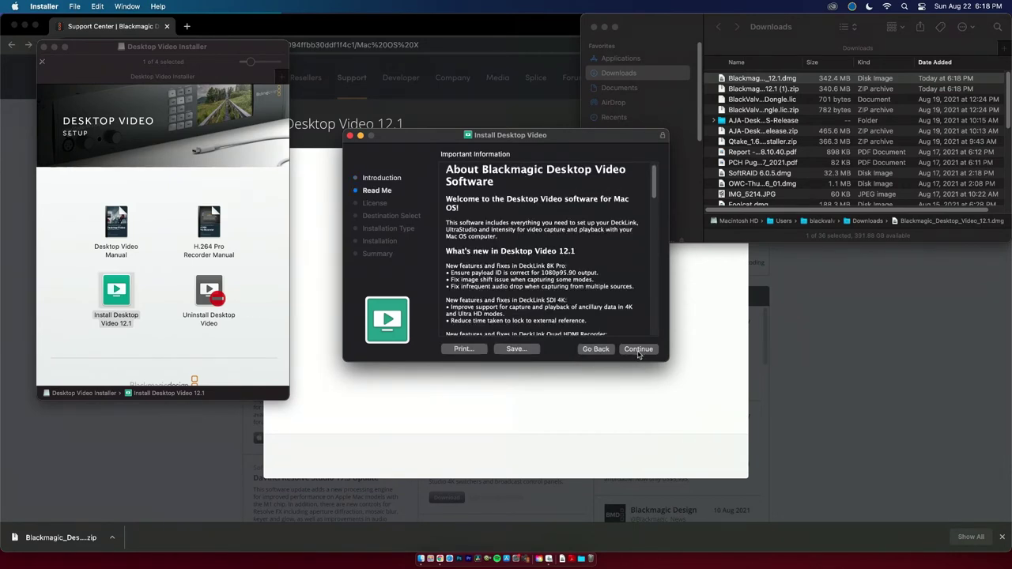
pyautogui.click(638, 349)
pyautogui.click(638, 350)
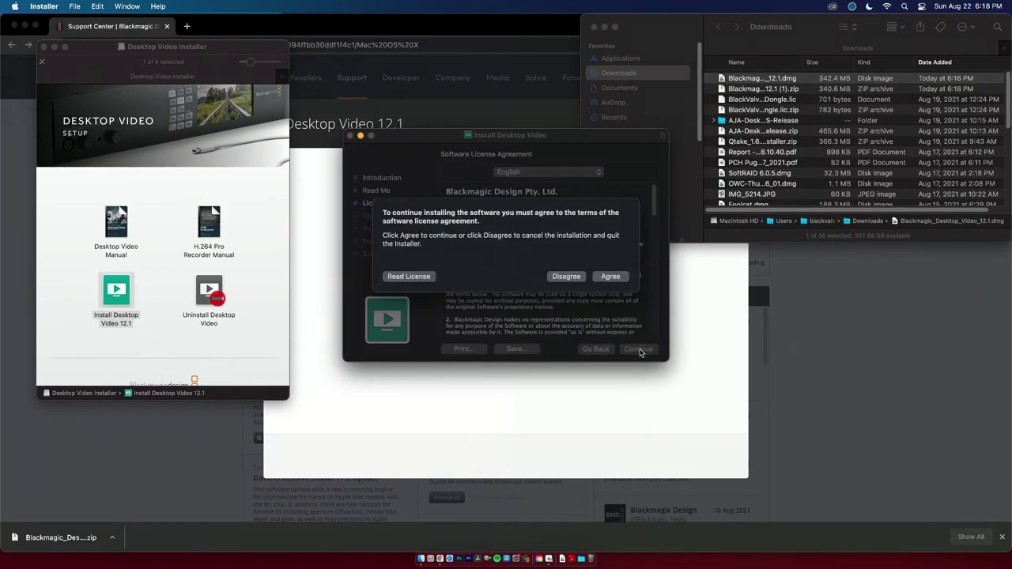
pyautogui.click(617, 277)
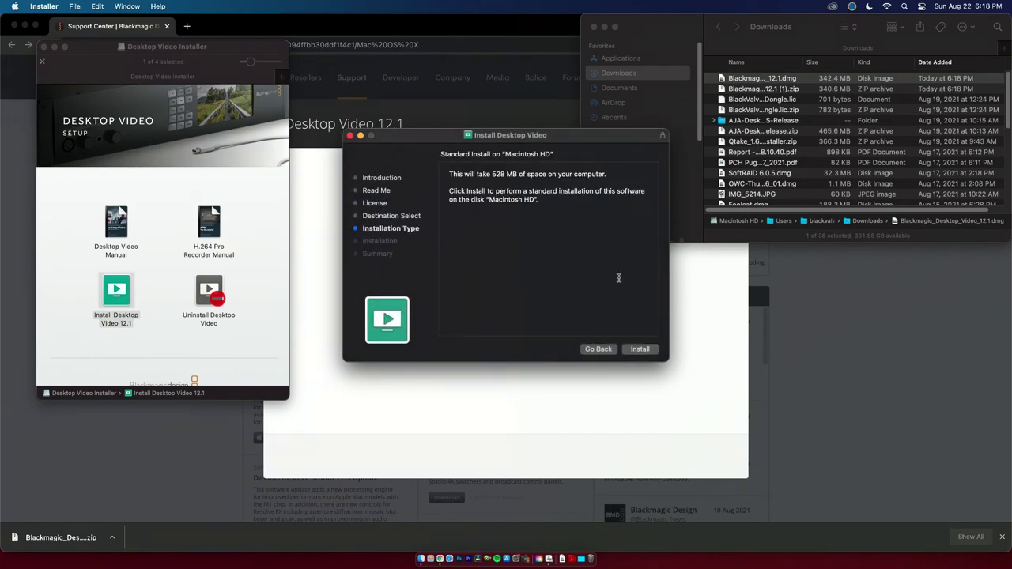
pyautogui.click(633, 352)
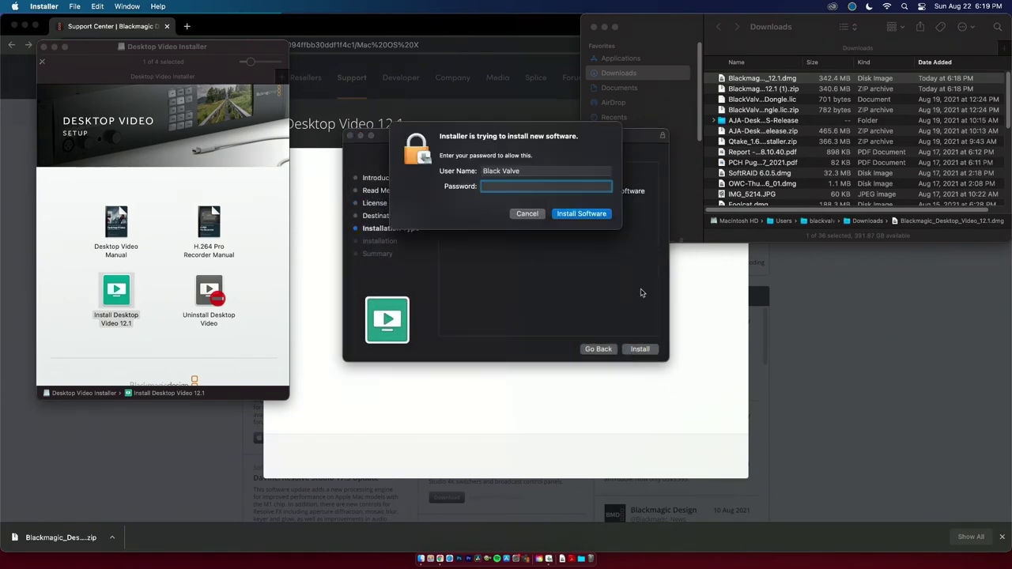
pyautogui.press('Return')
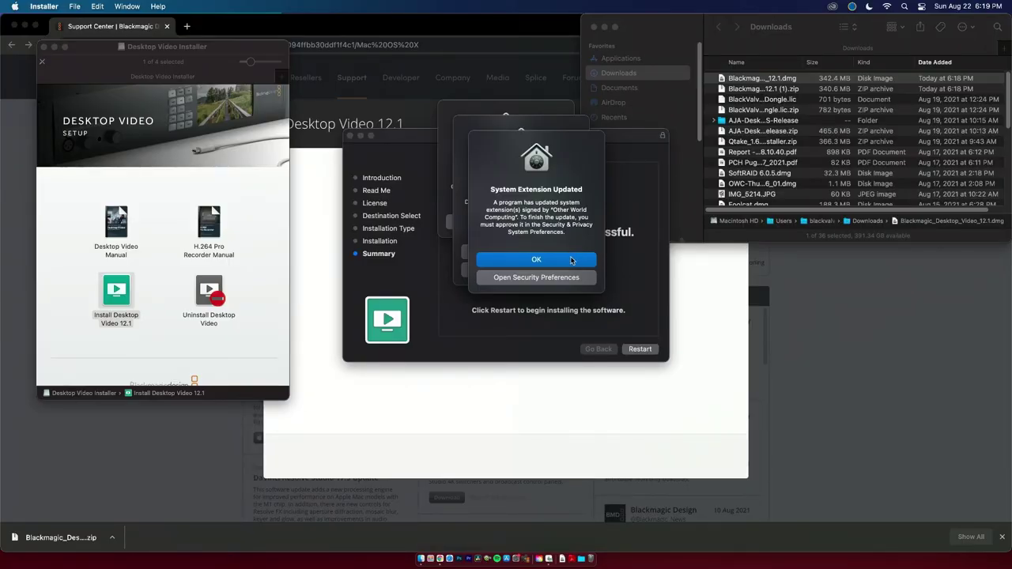
# Dismiss the Other World Computing extension alerts and bring up Security & Privacy preferences for the blocked Blackmagic Design extension
pyautogui.click(571, 260)
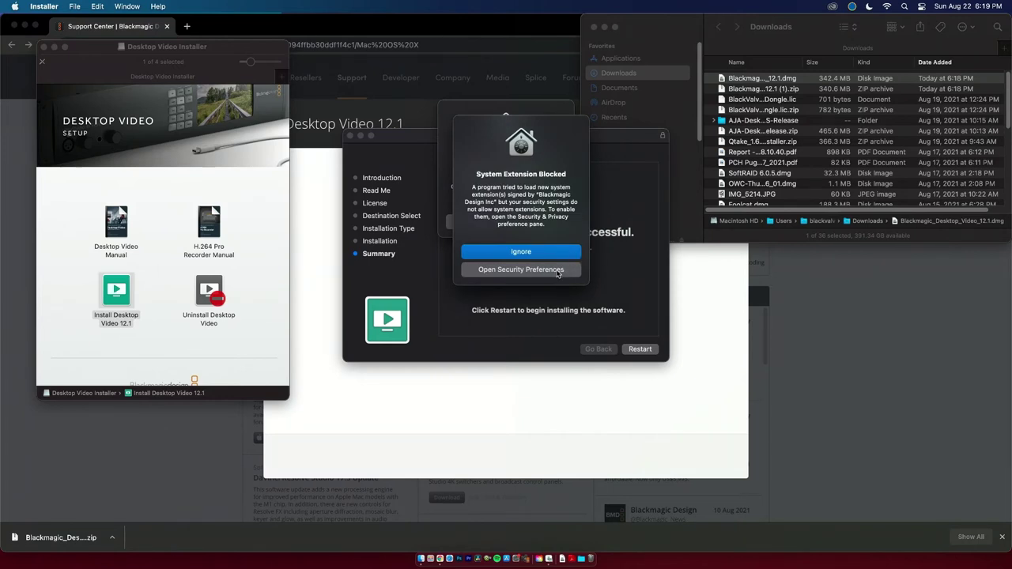
pyautogui.click(557, 271)
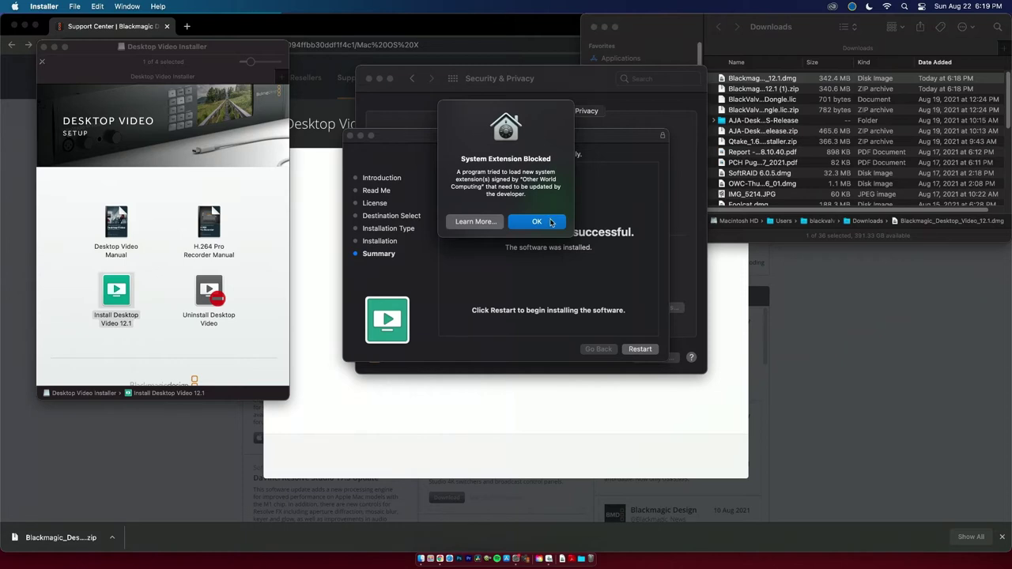
pyautogui.click(536, 222)
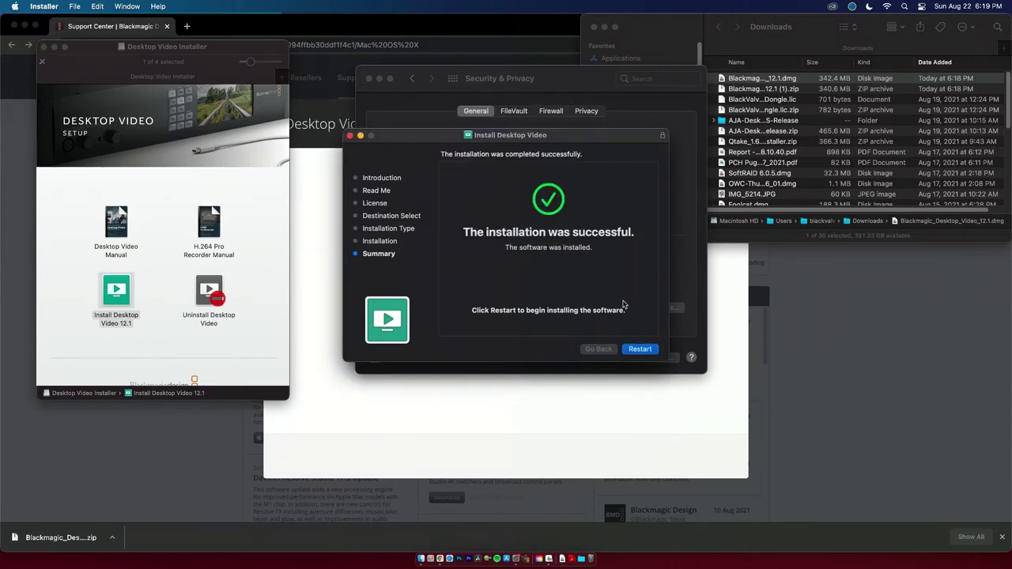
pyautogui.click(645, 103)
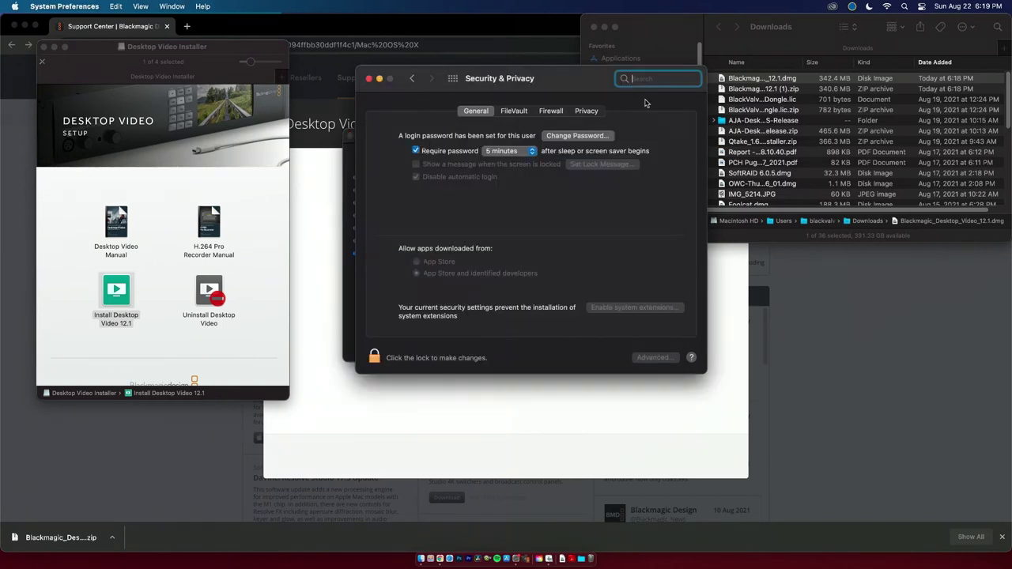
# Unlock Security & Privacy with the account password and start enabling system extensions, choosing to shut down
pyautogui.click(383, 355)
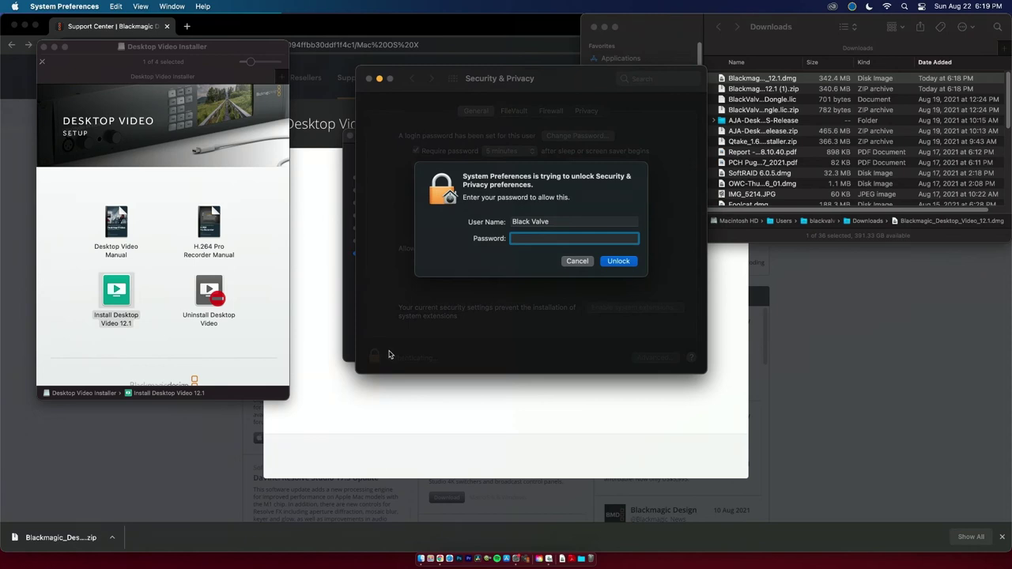
pyautogui.press('Return')
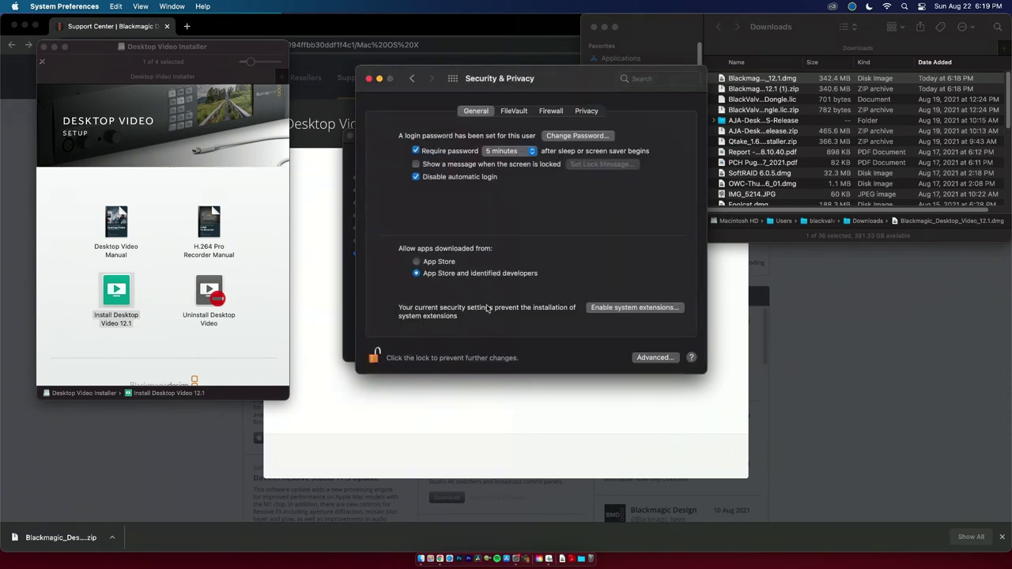
pyautogui.click(599, 314)
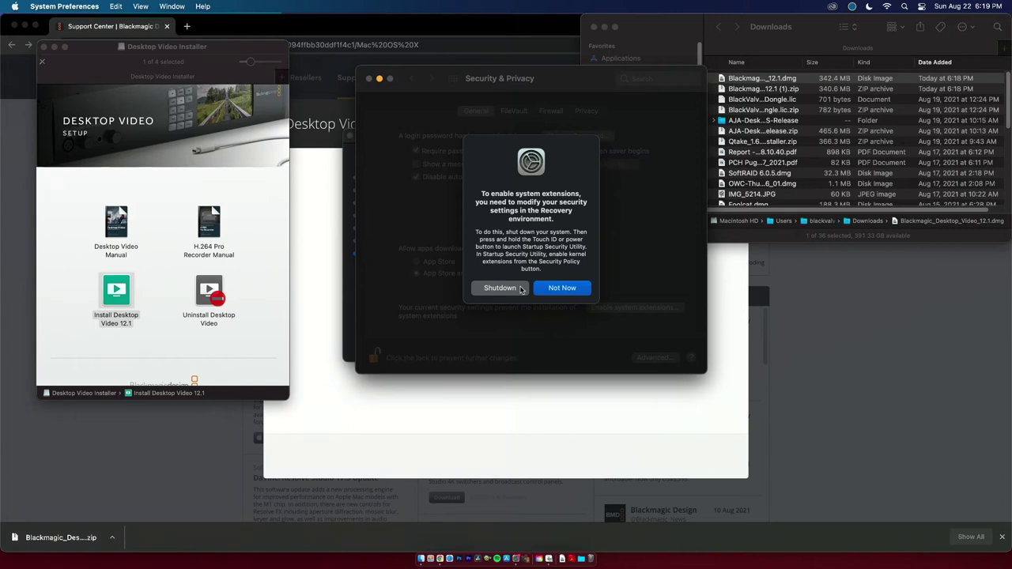
pyautogui.click(520, 288)
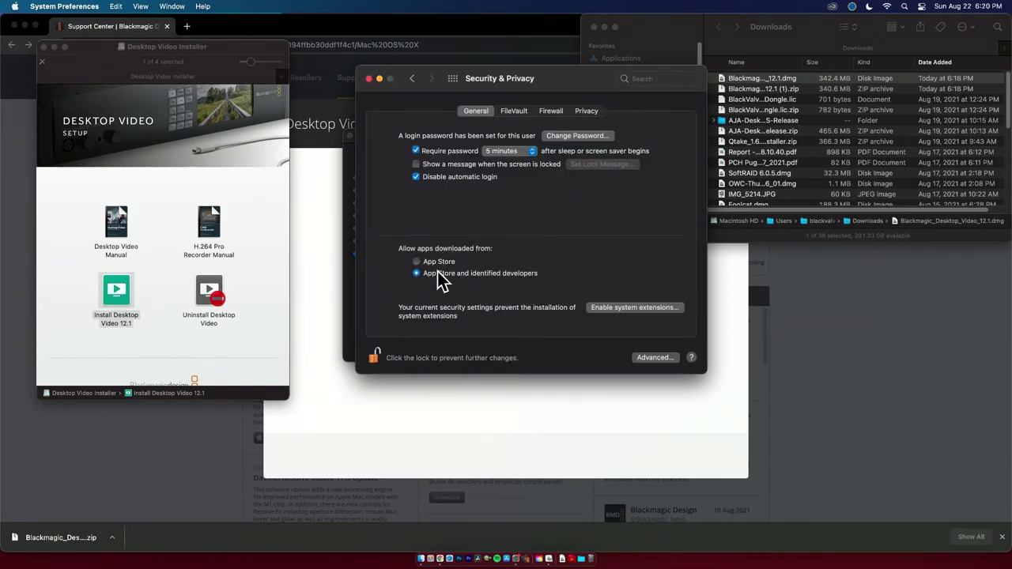
# Lock the Security & Privacy settings again and shut down the Mac
pyautogui.click(417, 263)
pyautogui.click(376, 357)
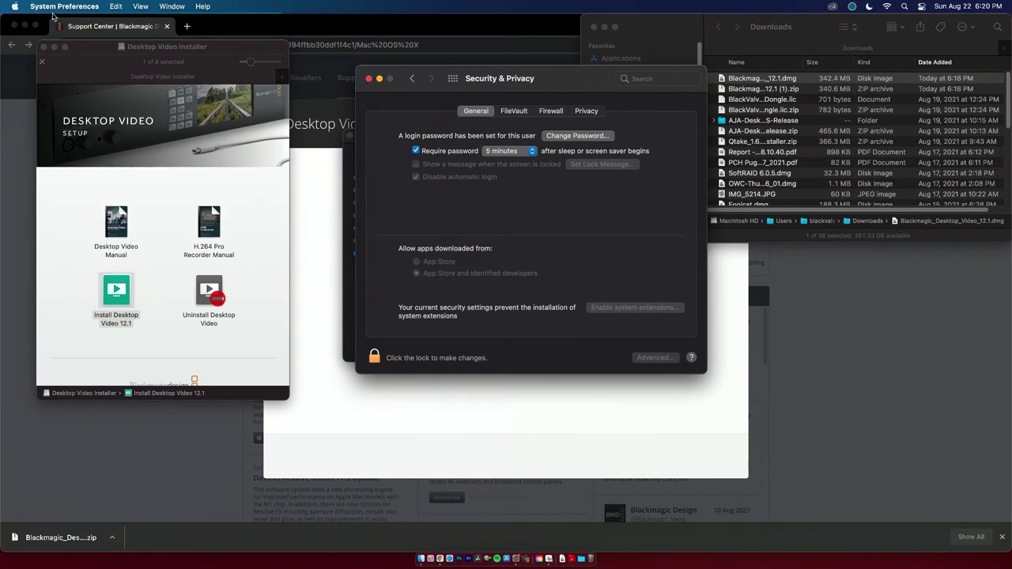
pyautogui.click(15, 6)
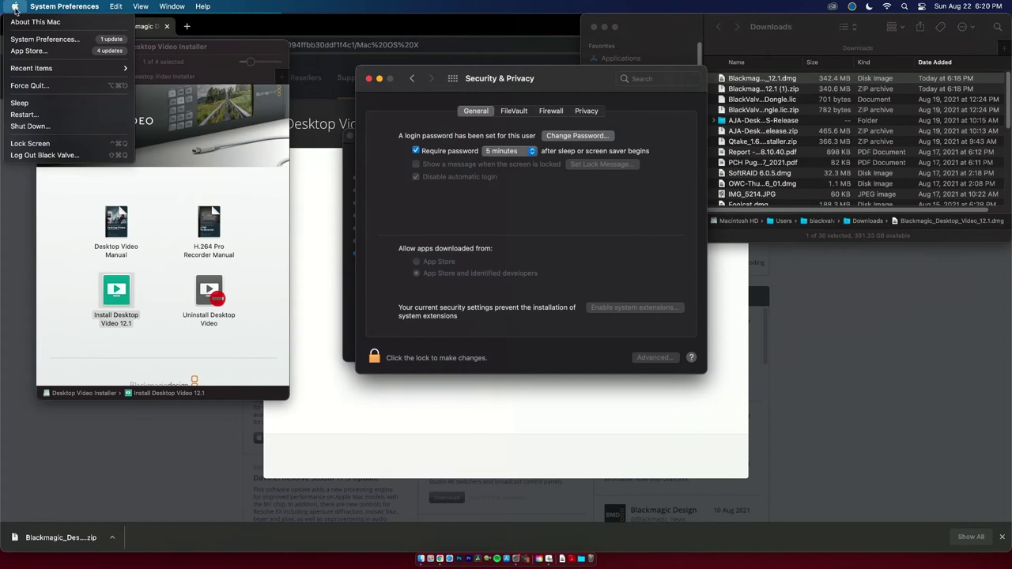
pyautogui.click(54, 128)
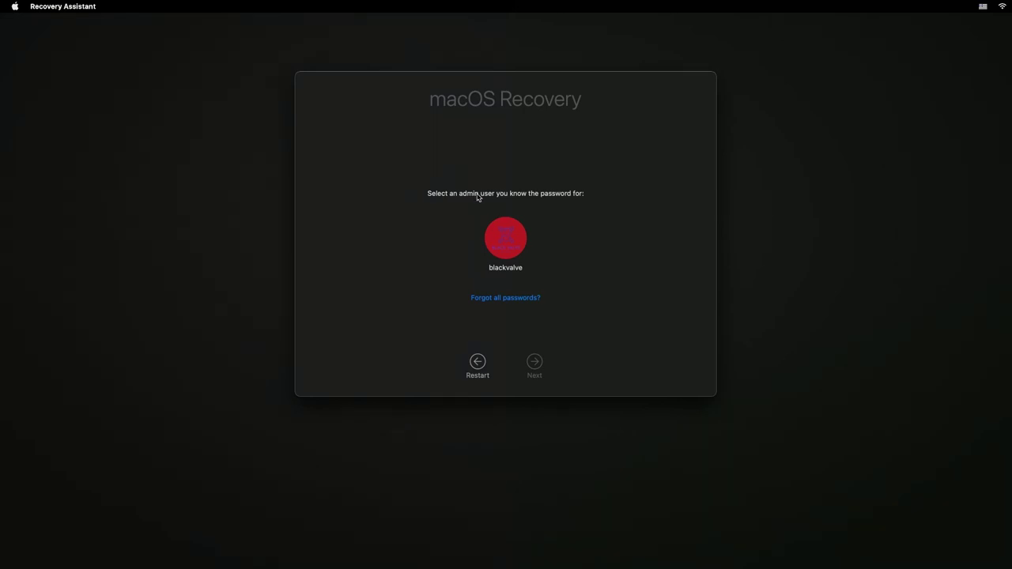
# Continue in macOS Recovery with the admin user and open the security policy for Macintosh HD
pyautogui.click(507, 237)
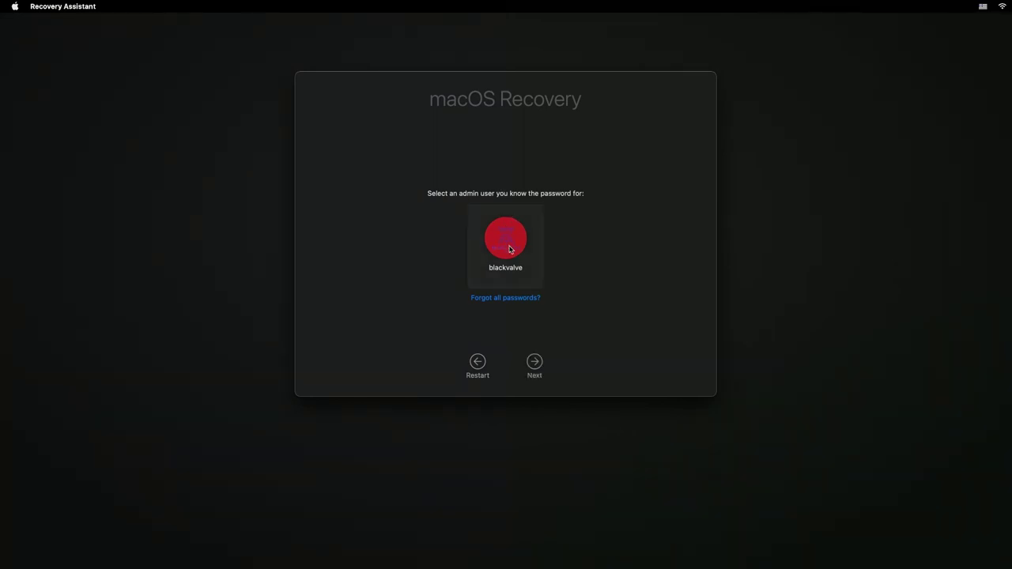
pyautogui.click(534, 361)
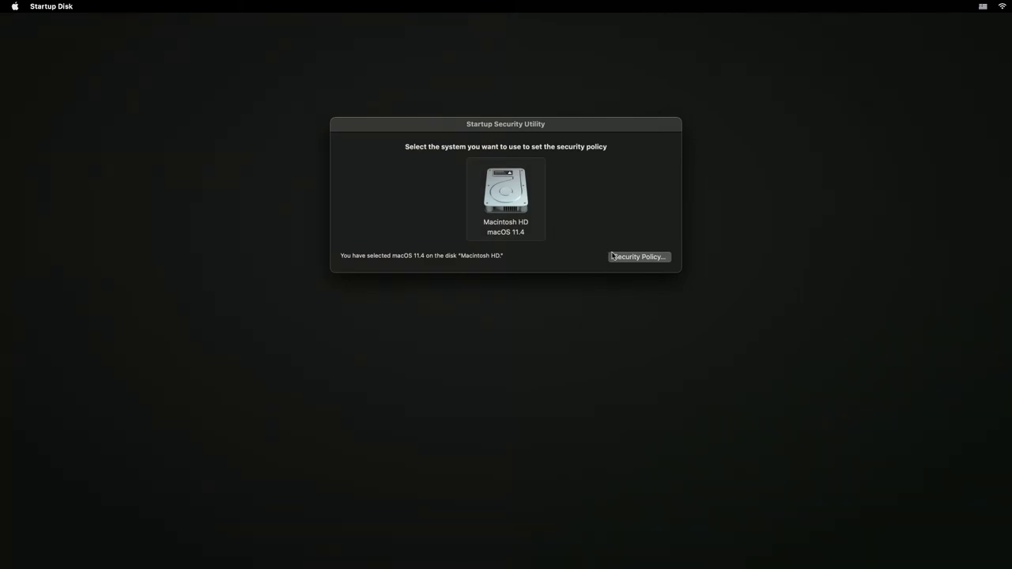
pyautogui.click(630, 260)
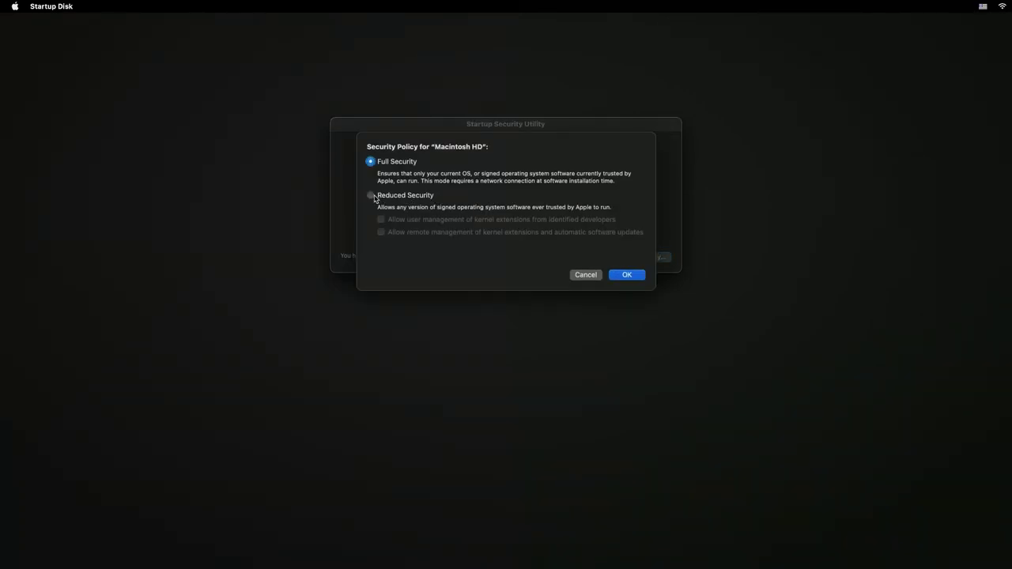
# Apply Reduced Security with user management of kernel extensions from identified developers, authorizing with the administrator password, and restart the Mac
pyautogui.click(372, 196)
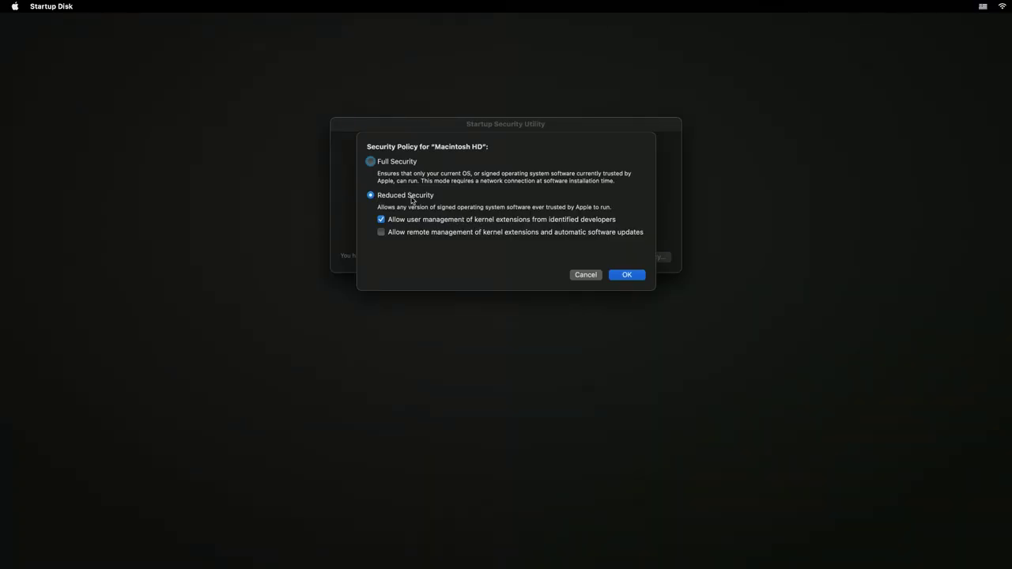
pyautogui.click(610, 275)
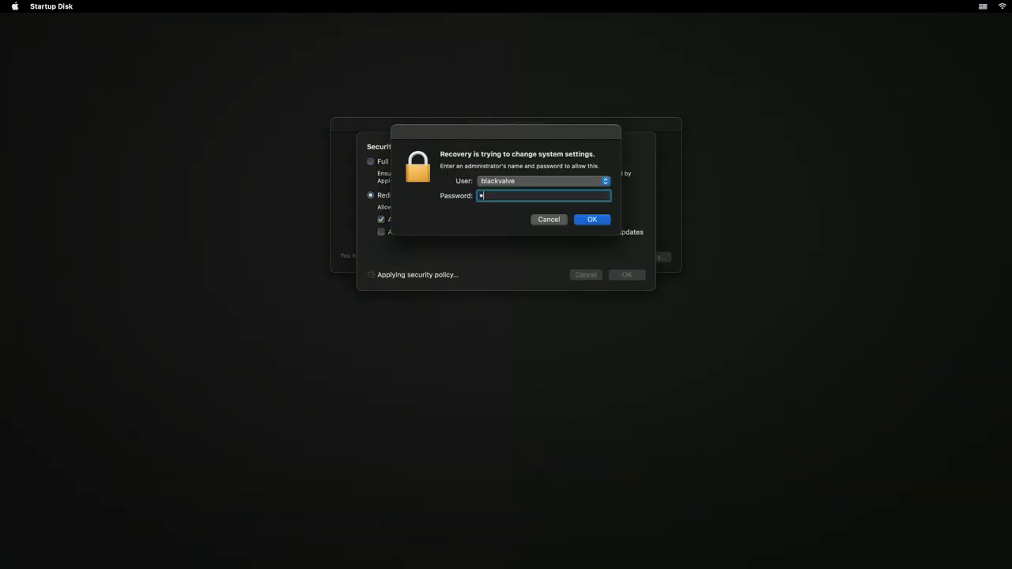
pyautogui.write('•')
pyautogui.press('Return')
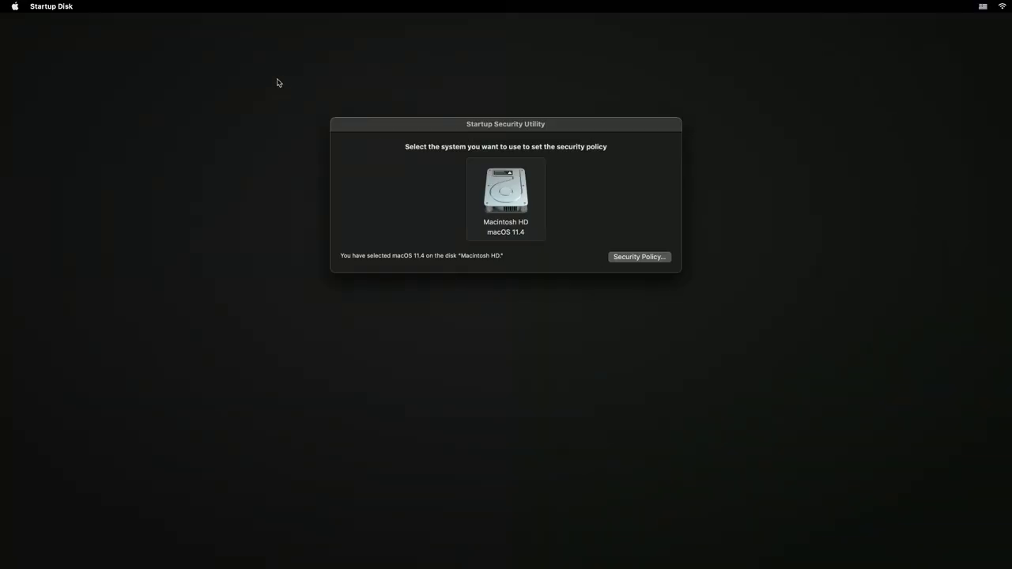
pyautogui.click(17, 9)
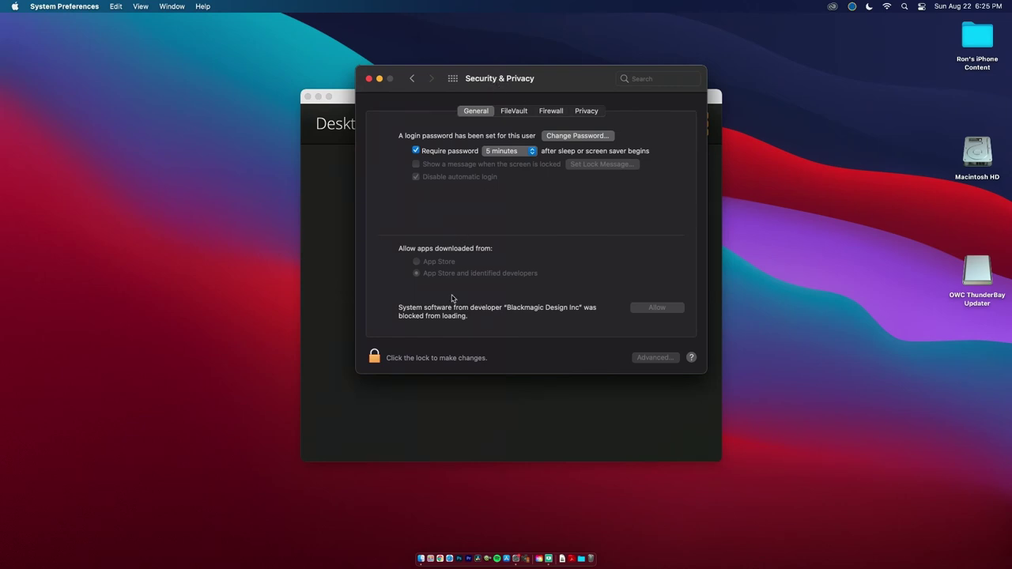
# Unlock Security & Privacy with the account password, allow the blocked Blackmagic Design Inc system software, and restart the Mac
pyautogui.click(376, 356)
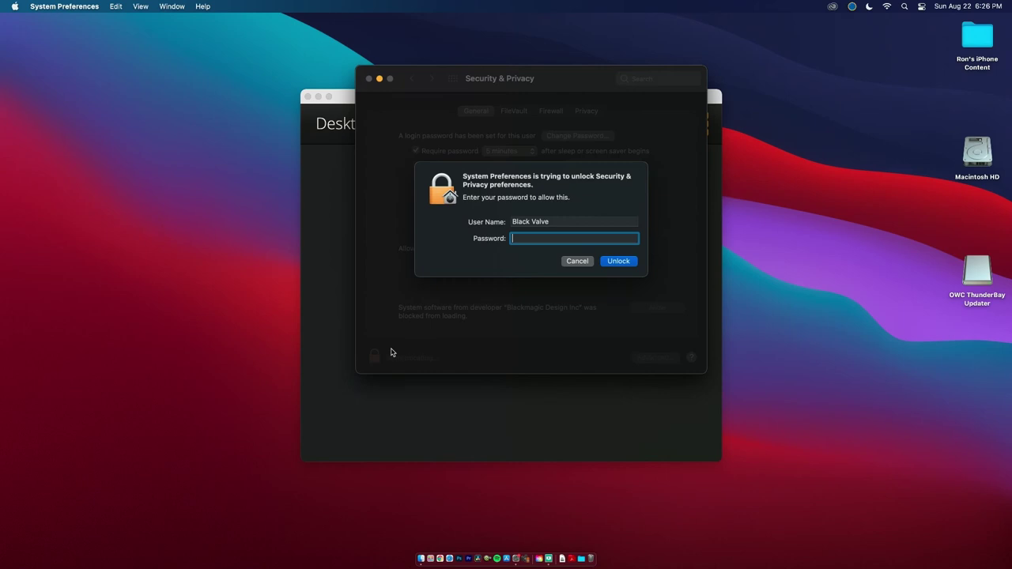
pyautogui.press('Return')
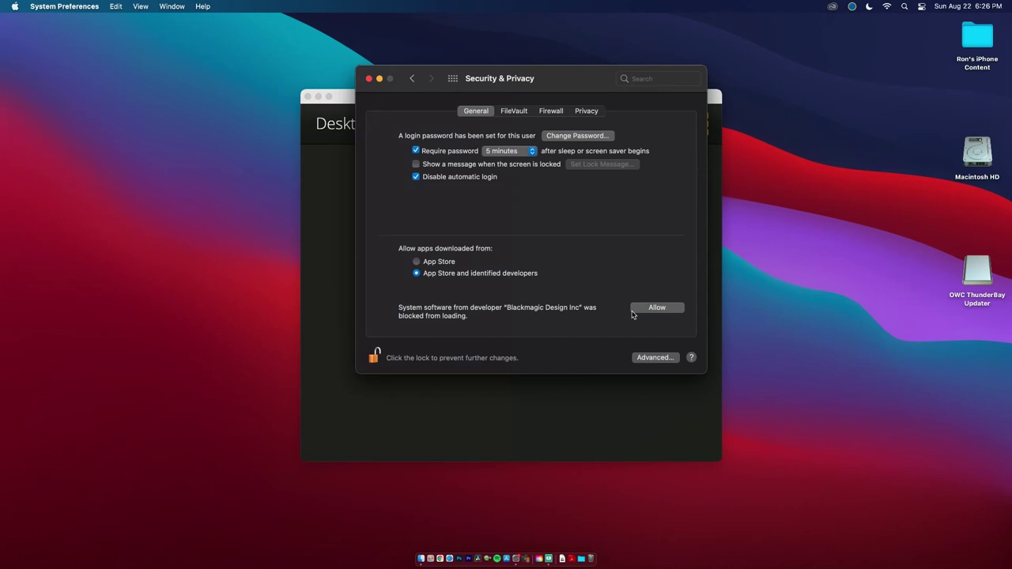
pyautogui.click(645, 309)
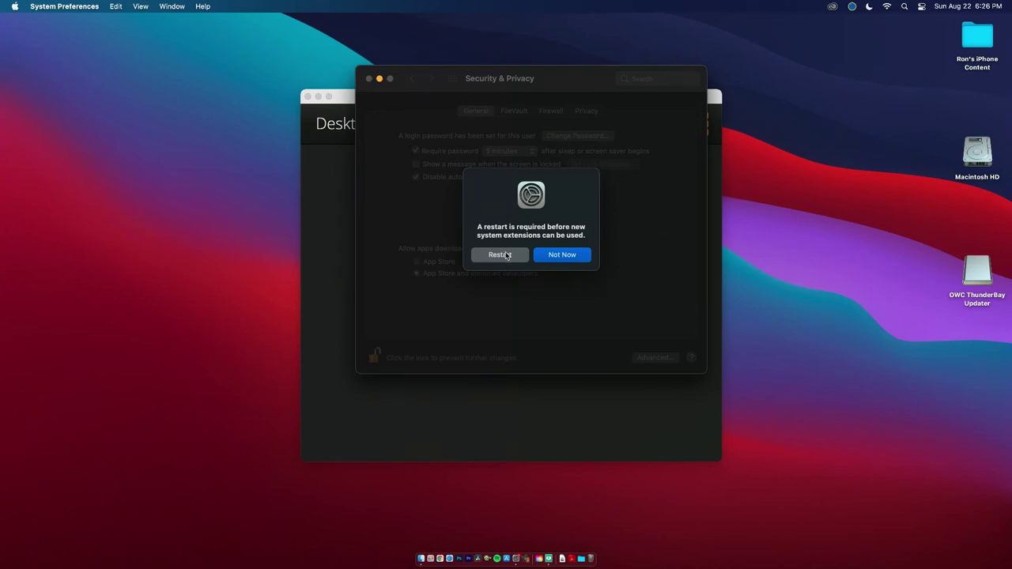
pyautogui.click(507, 255)
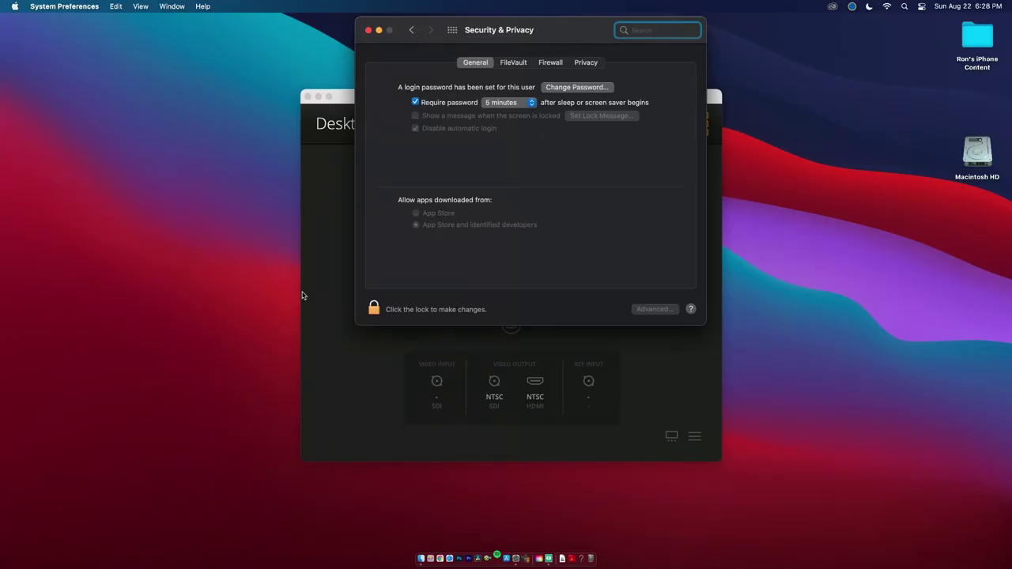
# Switch to Blackmagic Desktop Video Setup to check for the connected capture device
pyautogui.click(322, 294)
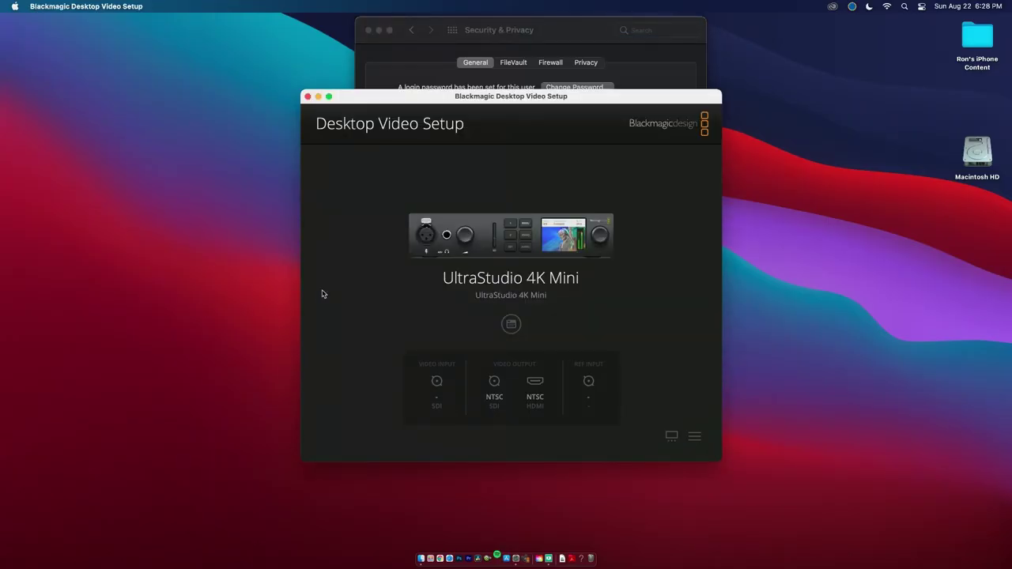